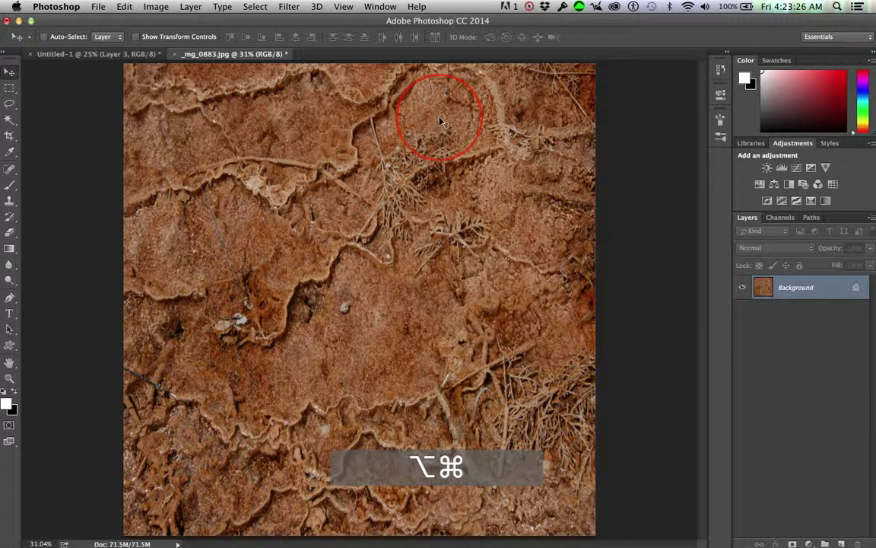
# Step: Check the image size, and add a Threshold adjustment layer above the background with its level set to 178
pyautogui.press('alt+super+i')
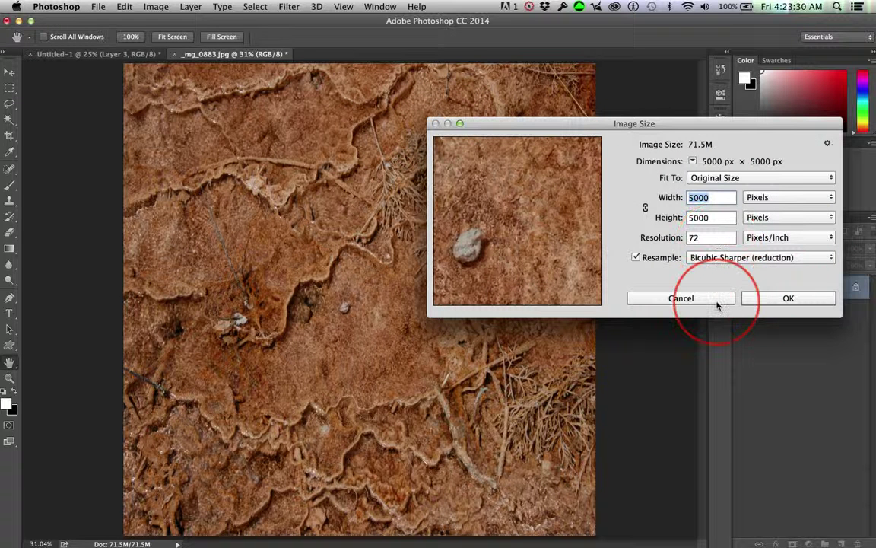
pyautogui.click(714, 301)
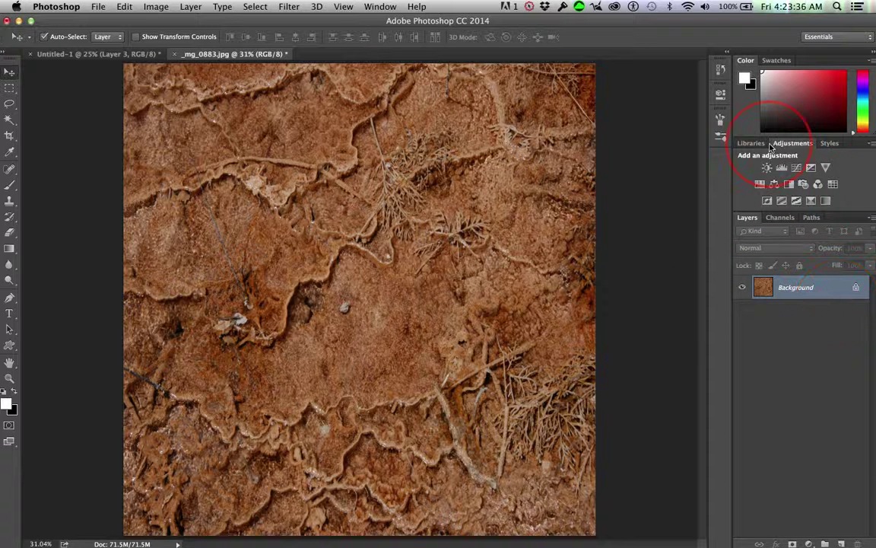
pyautogui.click(797, 201)
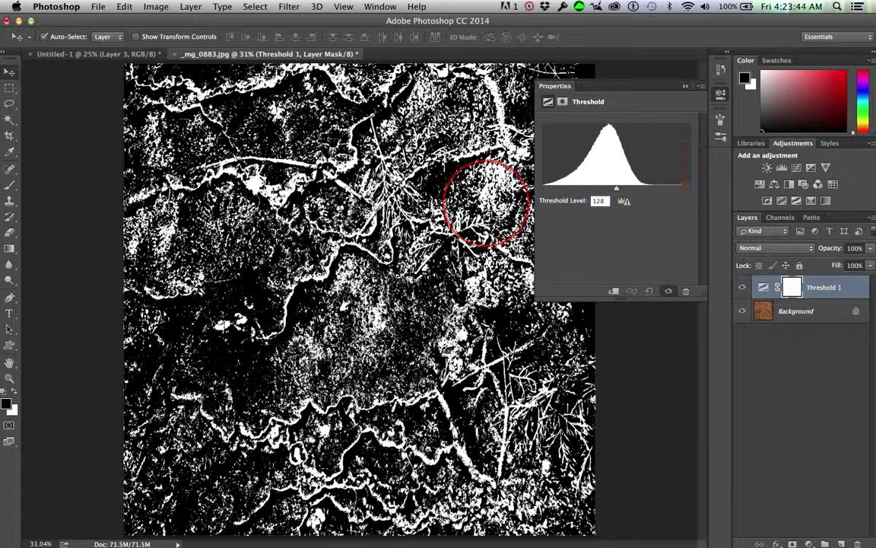
pyautogui.click(559, 202)
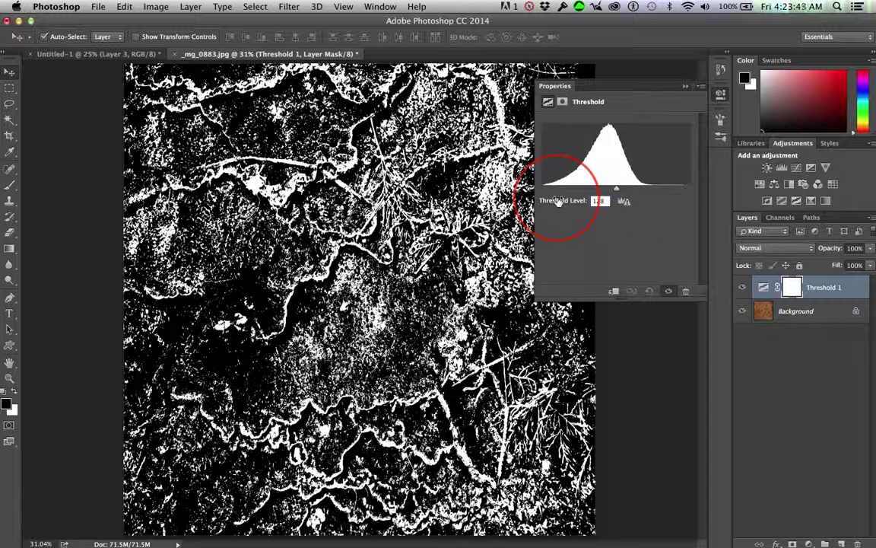
pyautogui.click(652, 199)
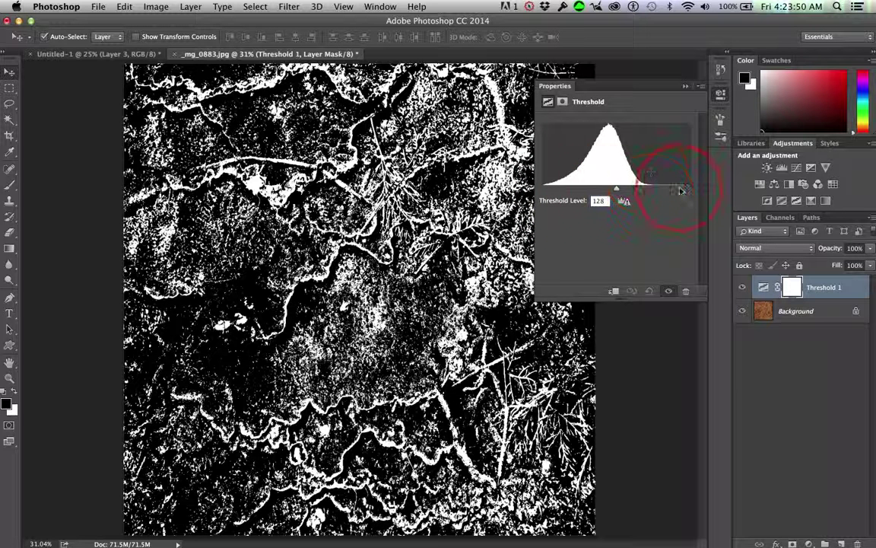
pyautogui.click(610, 196)
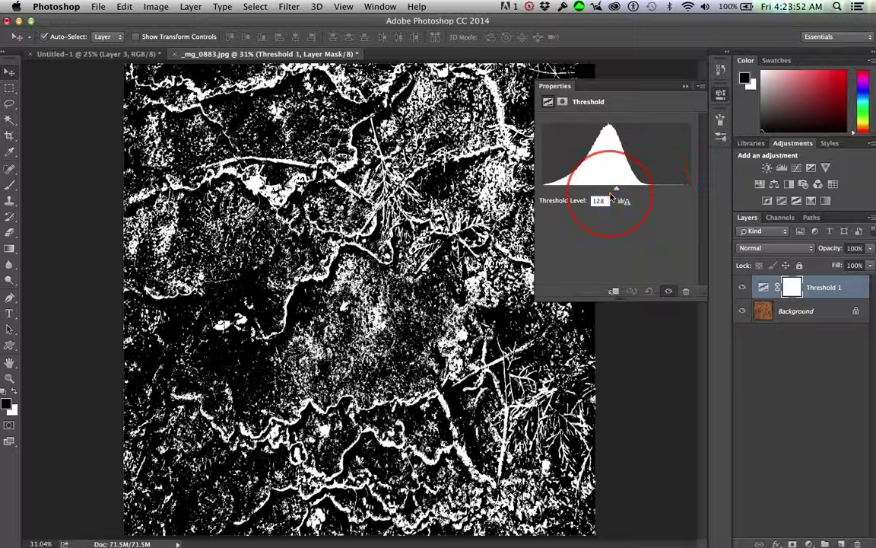
pyautogui.moveTo(616, 190); pyautogui.dragTo(646, 192)
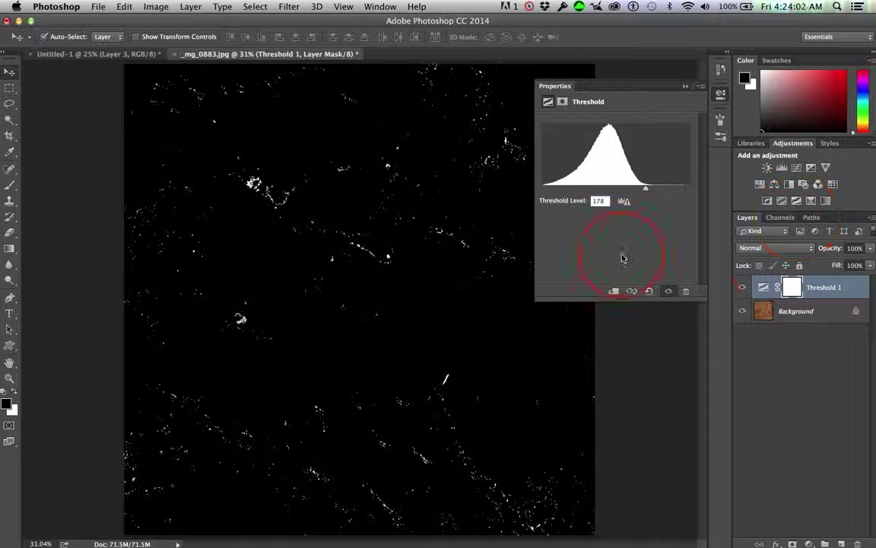
pyautogui.click(685, 87)
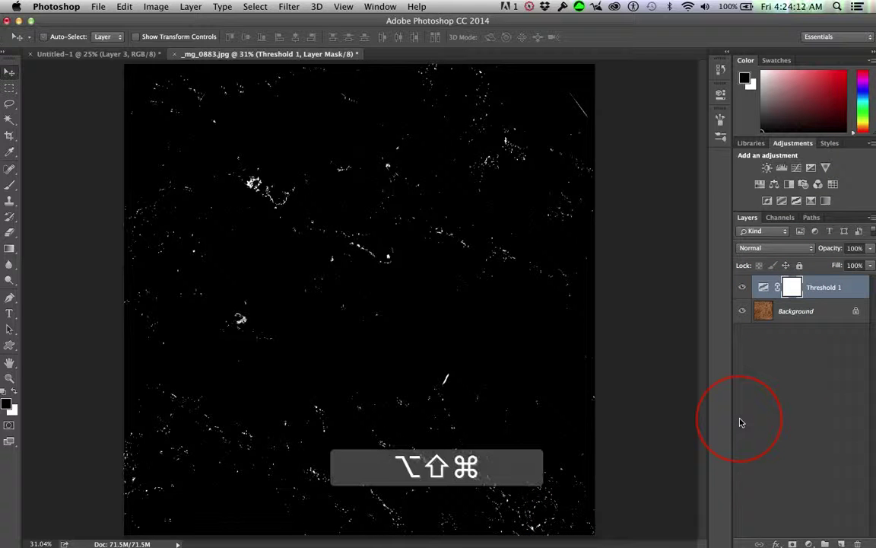
# Step: Stamp all visible layers into a new layer and invert its black and white tones
pyautogui.press('alt+shift+super+e')
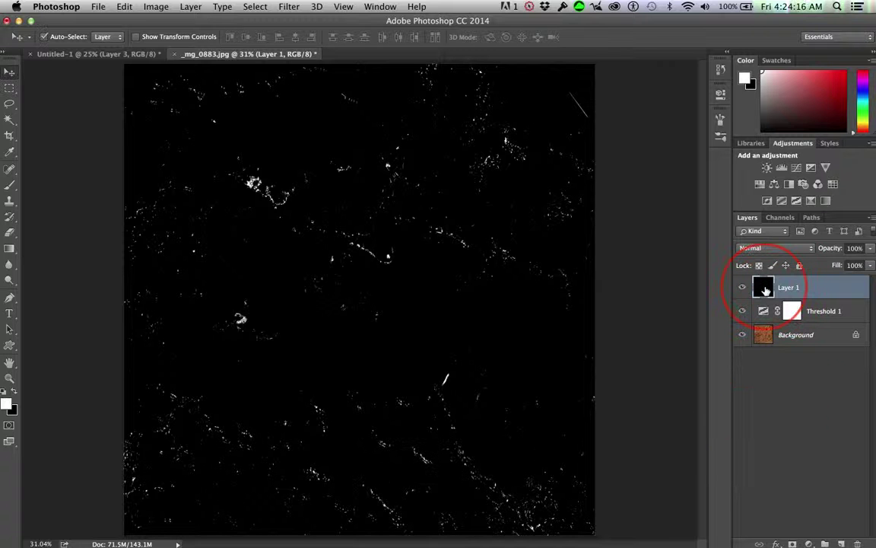
pyautogui.press('super+i')
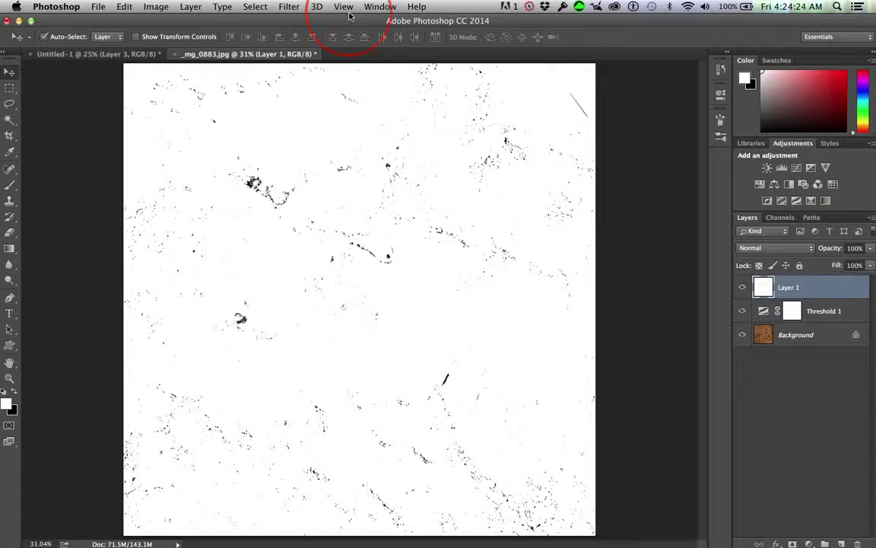
# Step: Look up where the Inverse command is located by searching the application's help for "inverse"
pyautogui.click(259, 7)
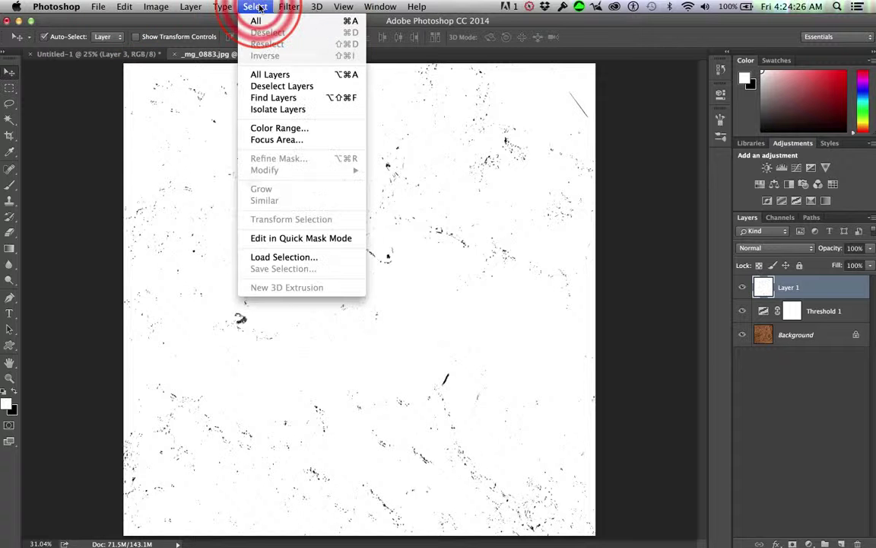
pyautogui.click(258, 7)
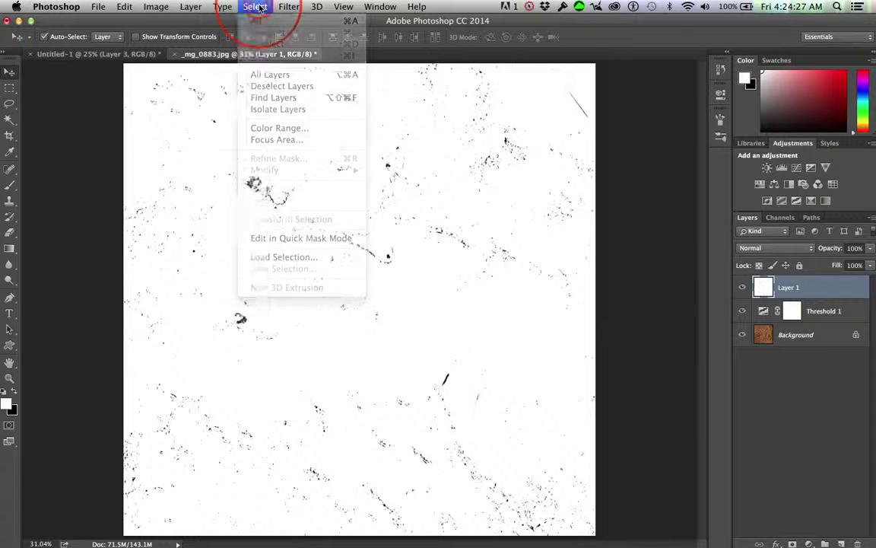
pyautogui.click(127, 7)
pyautogui.moveTo(155, 7)
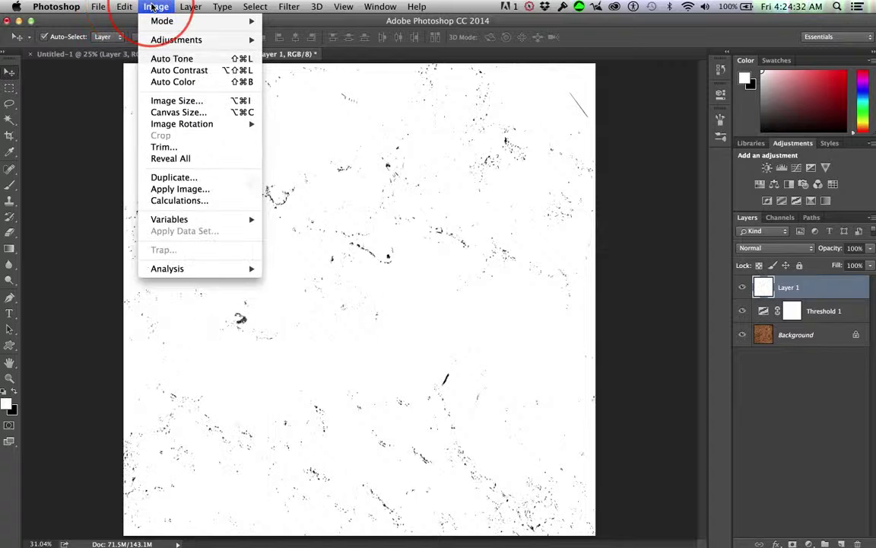
pyautogui.moveTo(182, 8)
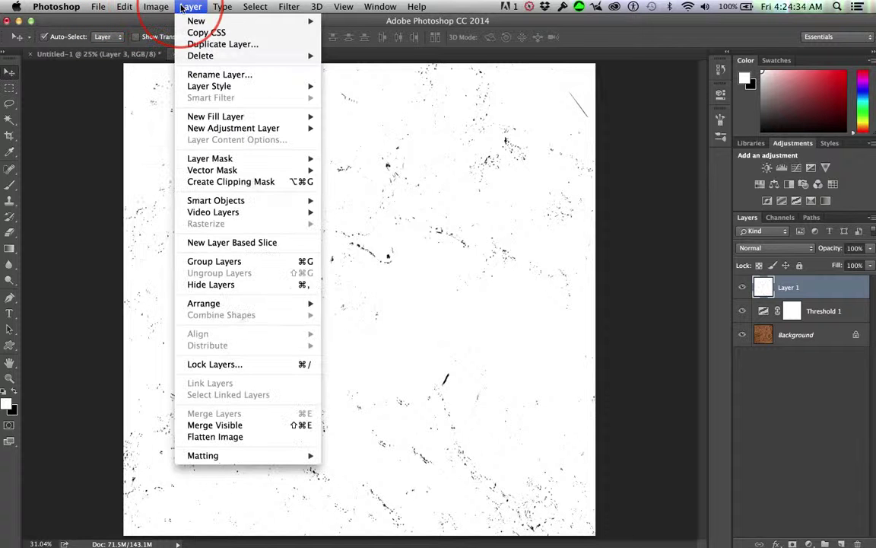
pyautogui.click(489, 308)
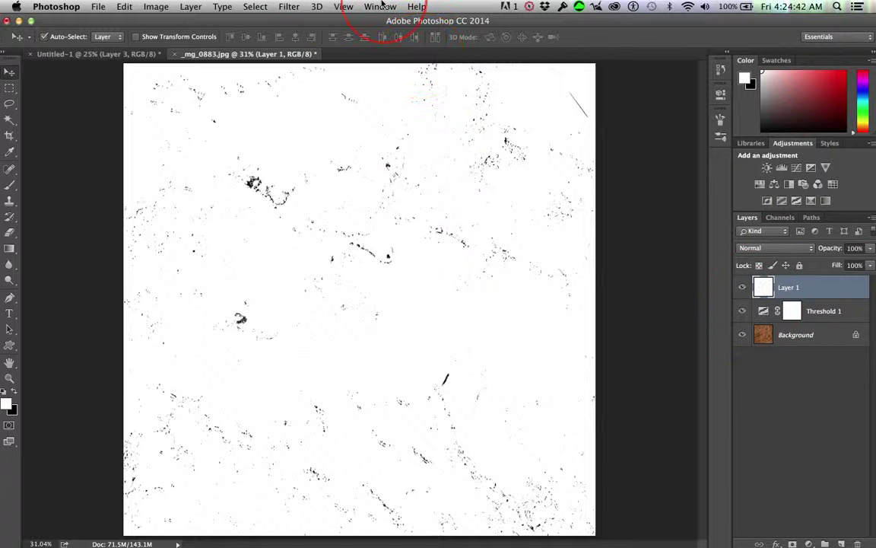
pyautogui.click(418, 7)
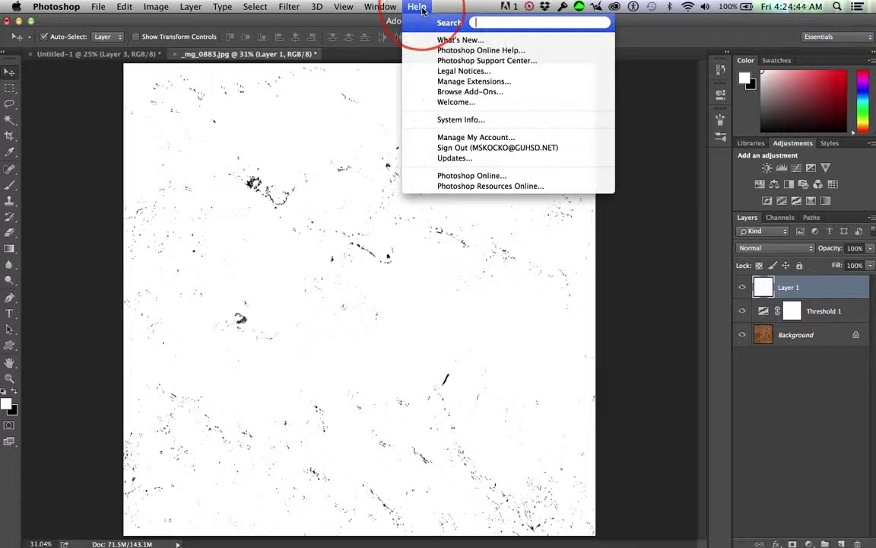
pyautogui.write('in')
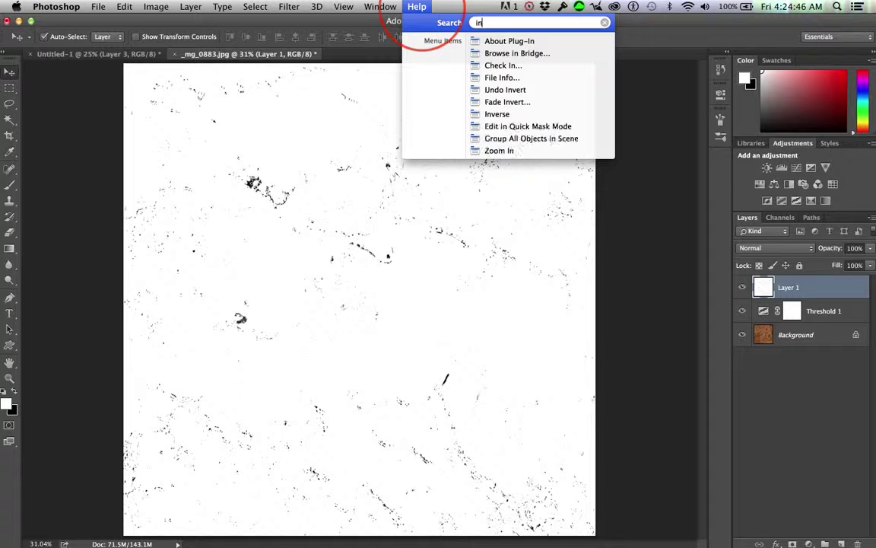
pyautogui.write('verse')
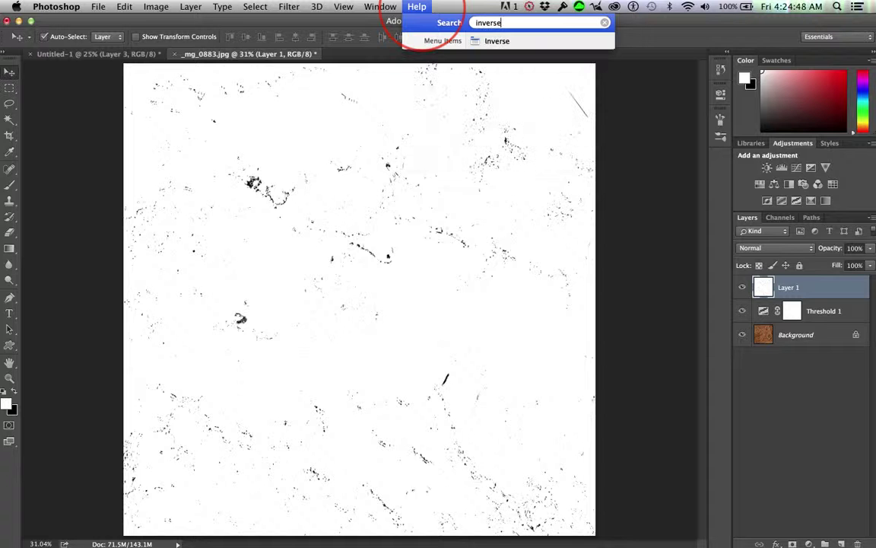
pyautogui.moveTo(510, 41)
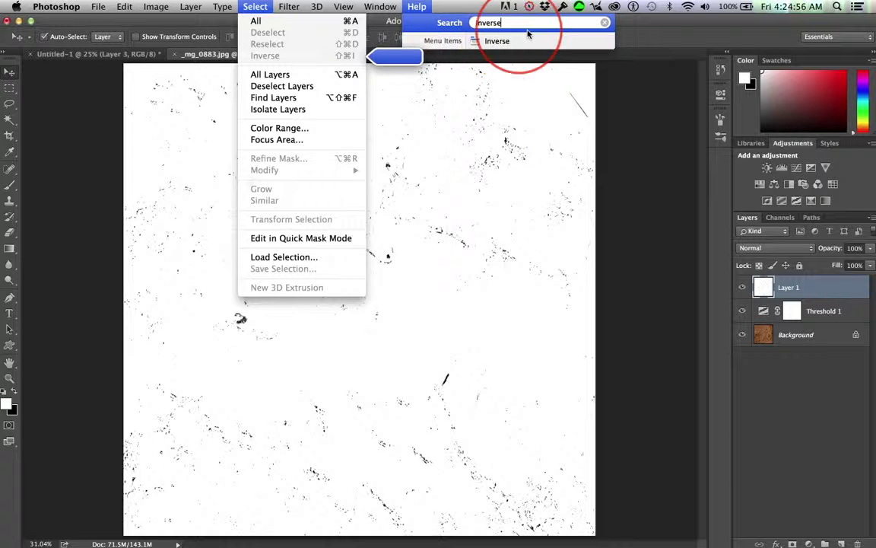
pyautogui.click(479, 24)
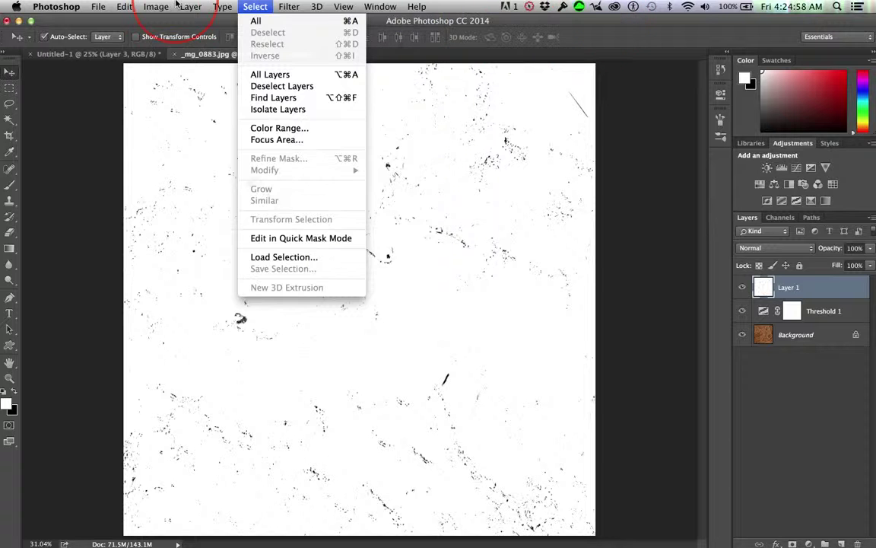
pyautogui.click(289, 6)
pyautogui.click(626, 253)
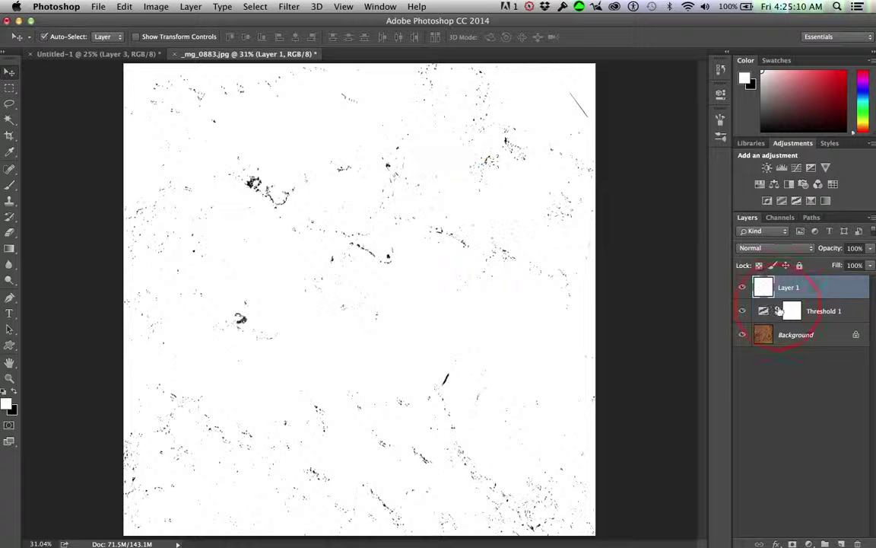
# Step: Hide Layer 1 and set the Threshold 1 adjustment's level to 18 to isolate the darkest details
pyautogui.click(743, 288)
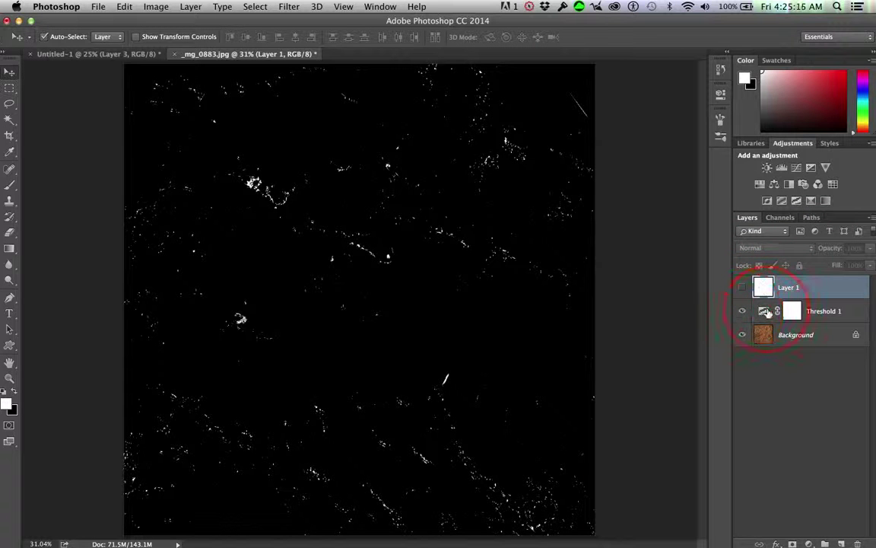
pyautogui.doubleClick(764, 311)
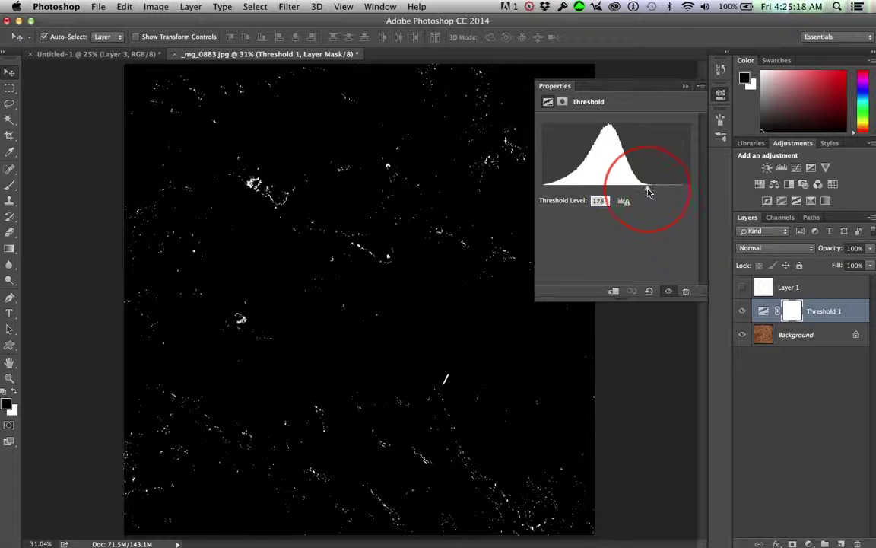
pyautogui.moveTo(647, 191); pyautogui.dragTo(552, 194)
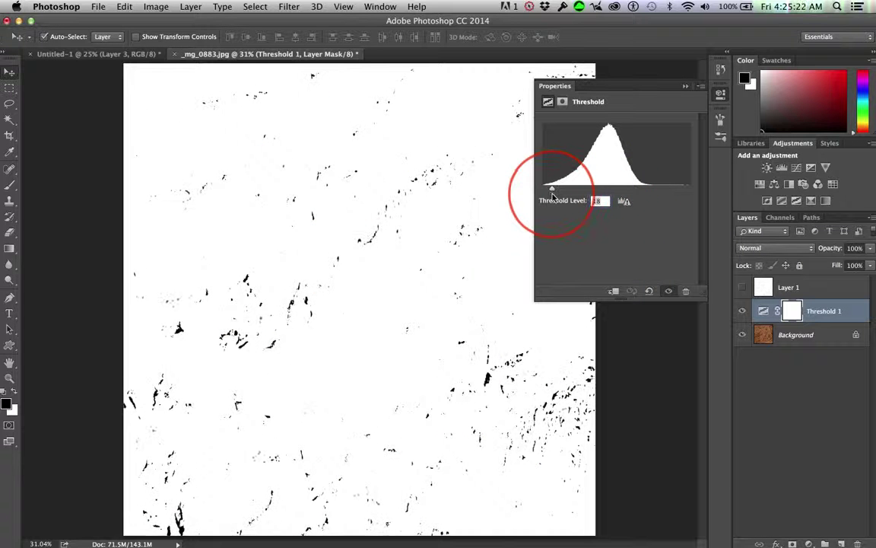
pyautogui.click(646, 92)
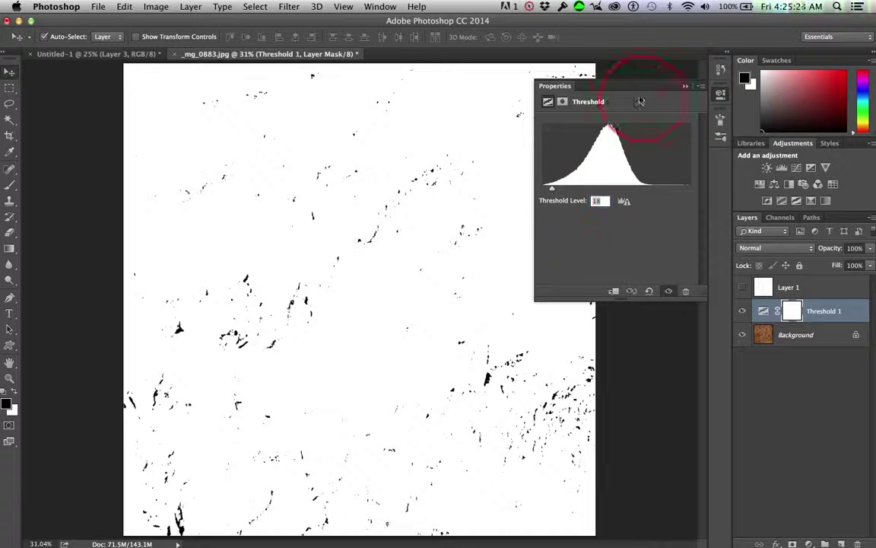
pyautogui.click(694, 93)
pyautogui.click(683, 88)
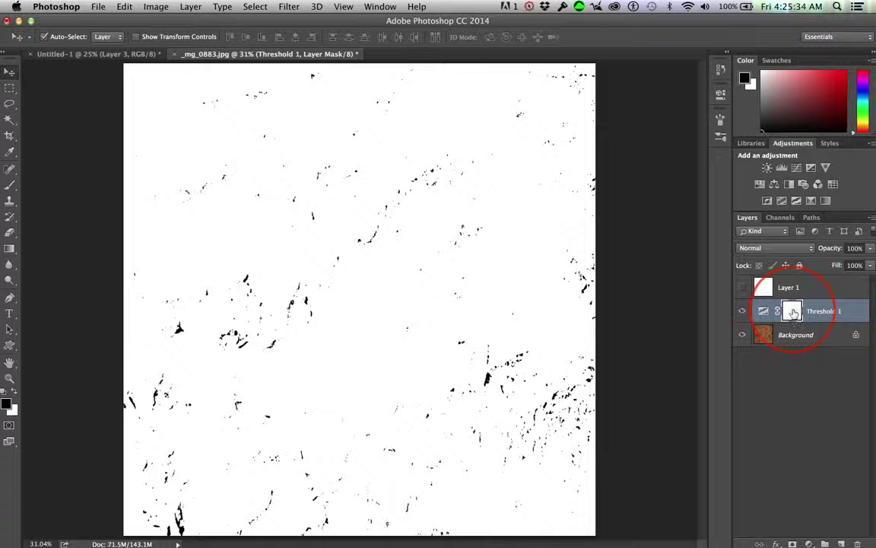
# Step: Stamp the visible result into a new layer and define it as a brush preset named _mg_0883.jpg
pyautogui.press('ctrl+alt+super')
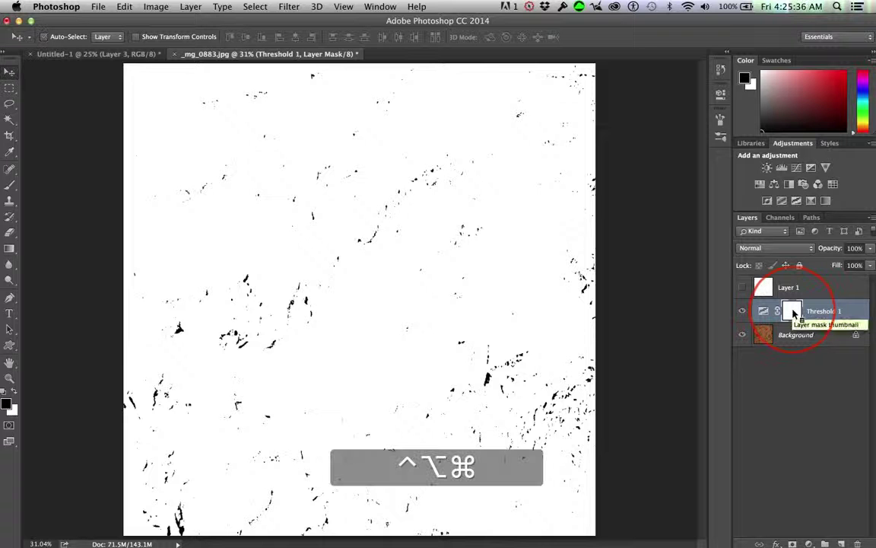
pyautogui.press('ctrl+alt+super+b')
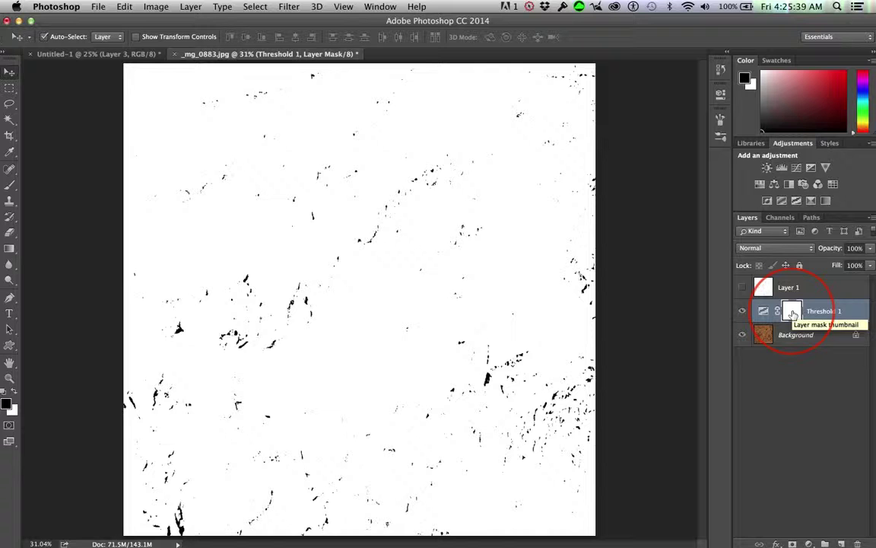
pyautogui.press('alt+shift+super+e')
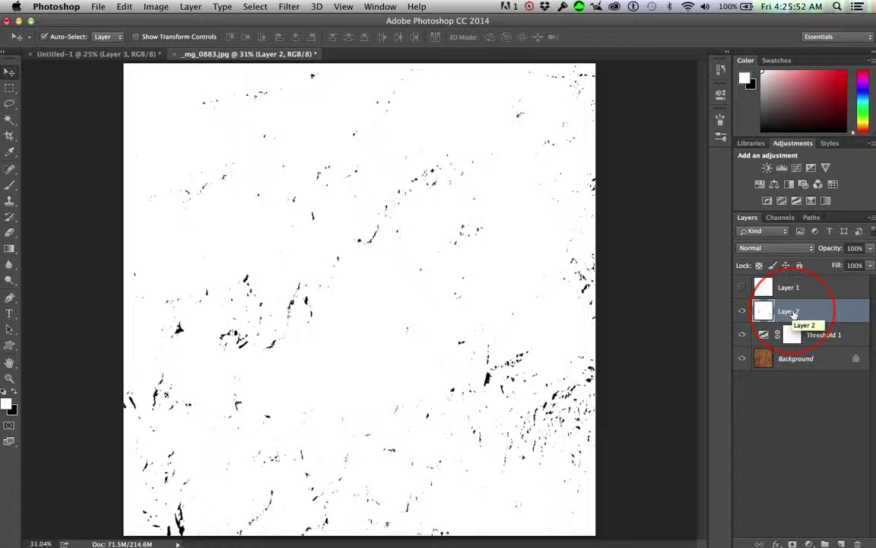
pyautogui.press('ctrl+alt+super')
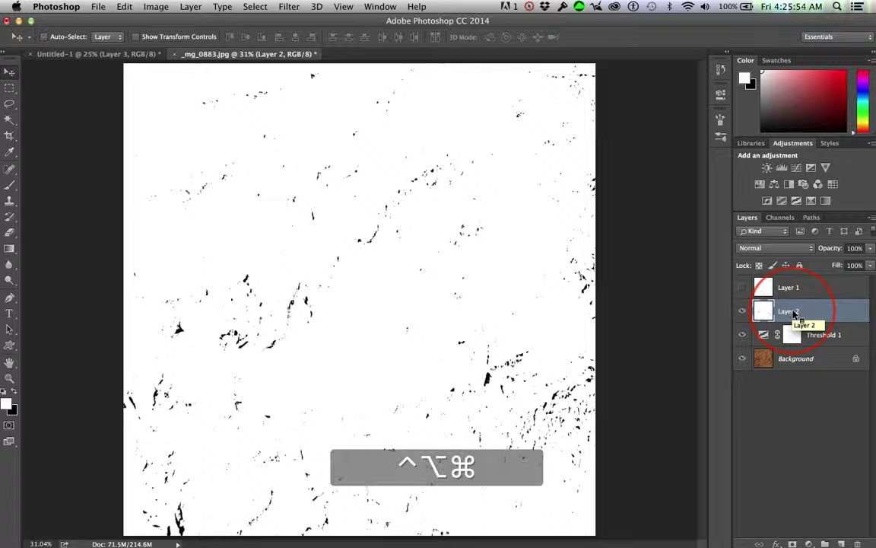
pyautogui.press('ctrl+alt+super+b')
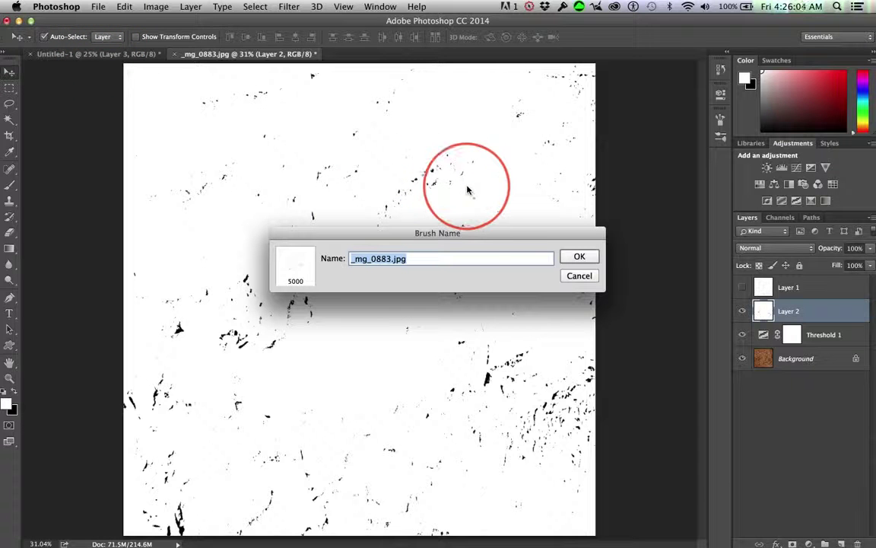
pyautogui.click(580, 257)
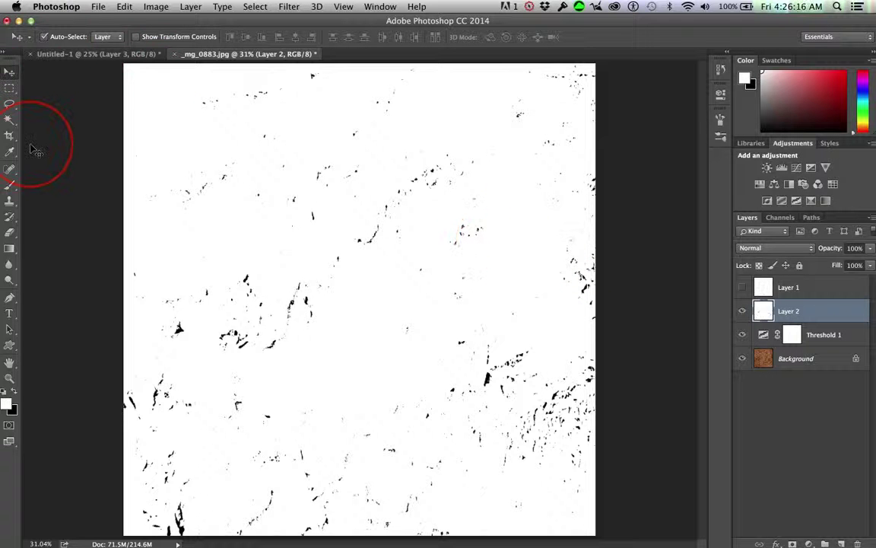
# Step: Activate the Brush tool and rotate the 5000 px texture brush's tip counterclockwise
pyautogui.press('b')
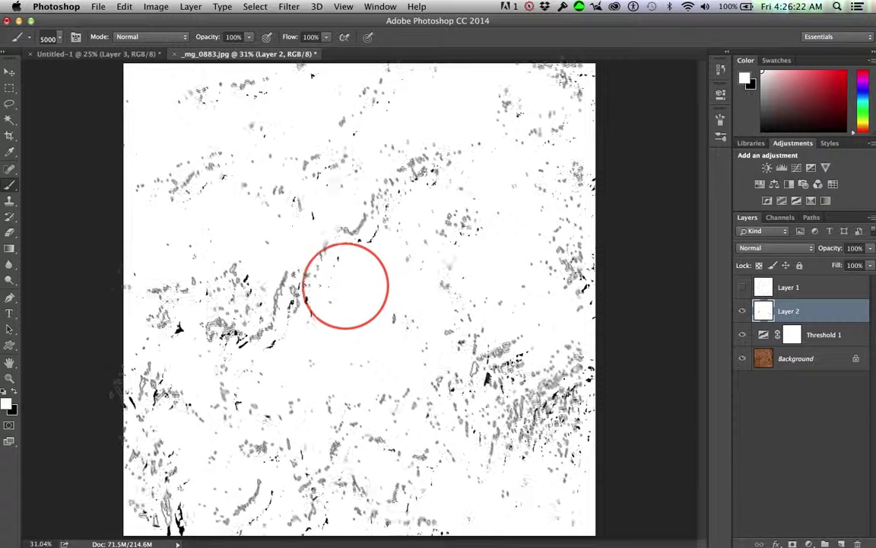
pyautogui.rightClick(202, 225)
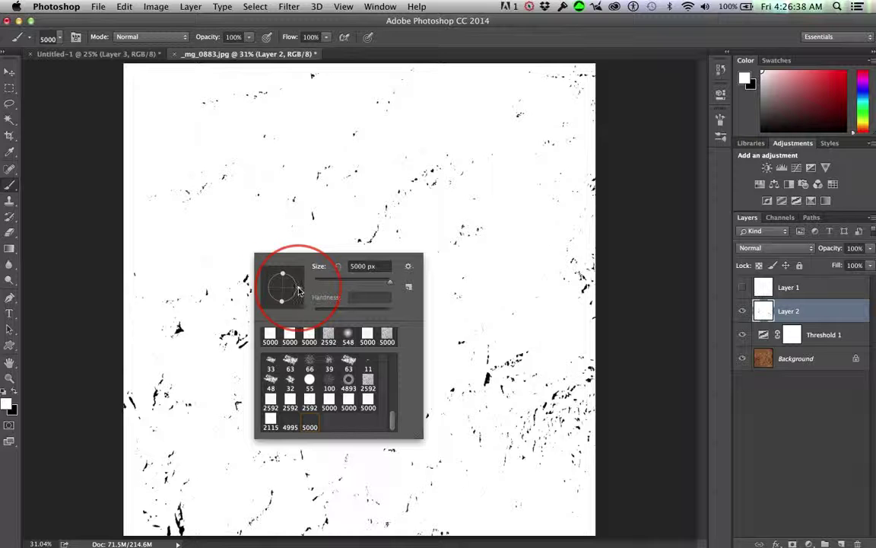
pyautogui.moveTo(299, 291); pyautogui.dragTo(296, 275)
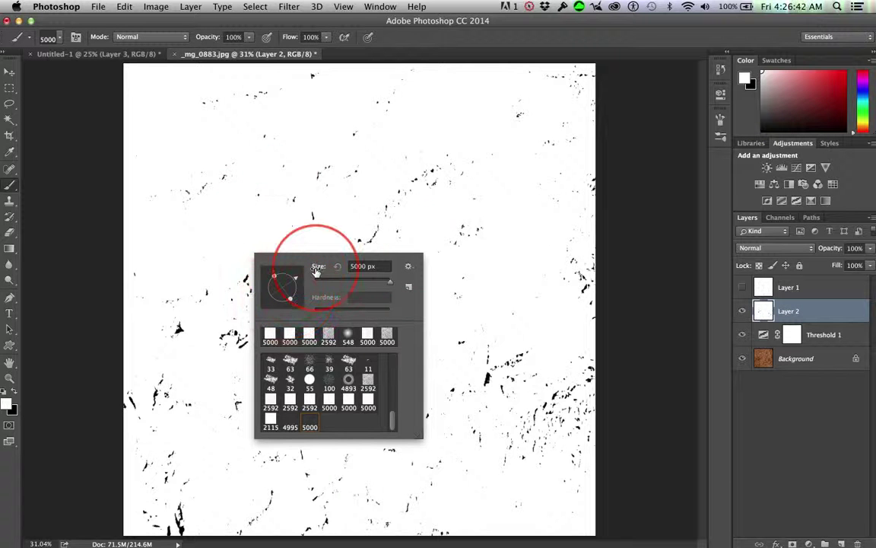
# Step: Reopen the texture brush's tip settings and rotate the tip counterclockwise to a diagonal angle
pyautogui.press('Return')
pyautogui.moveTo(317, 256)
pyautogui.mouseDown()
pyautogui.moveTo(352, 244)
pyautogui.moveTo(357, 305)
pyautogui.moveTo(143, 124)
pyautogui.moveTo(55, 79)
pyautogui.moveTo(50, 32)
pyautogui.mouseUp()
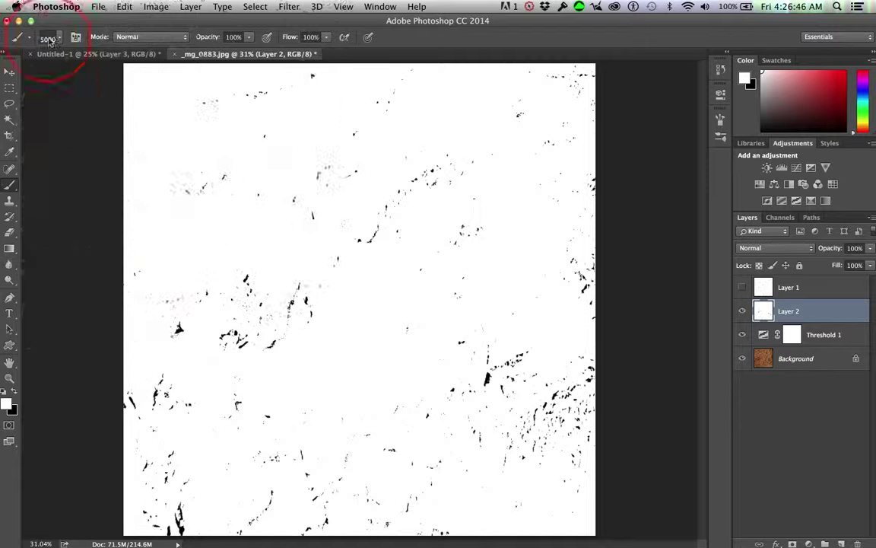
pyautogui.click(61, 39)
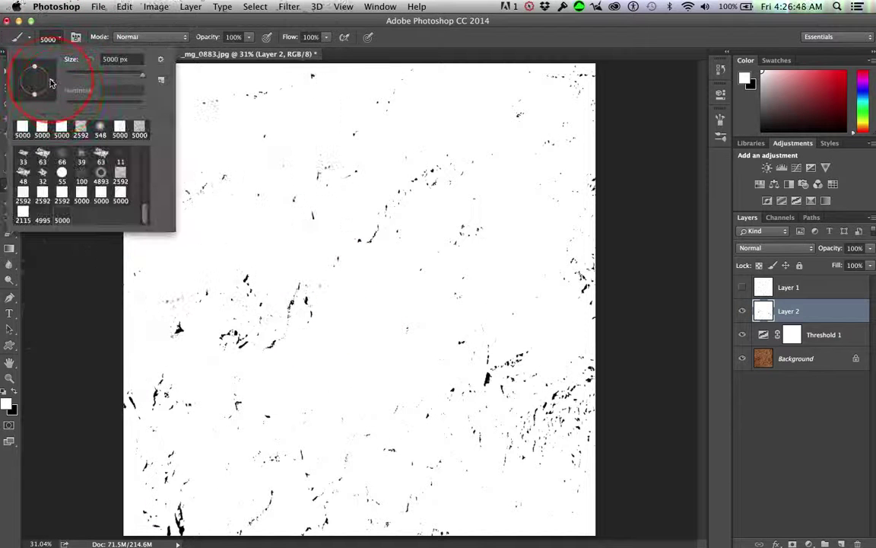
pyautogui.moveTo(43, 85); pyautogui.dragTo(51, 71)
pyautogui.press('Return')
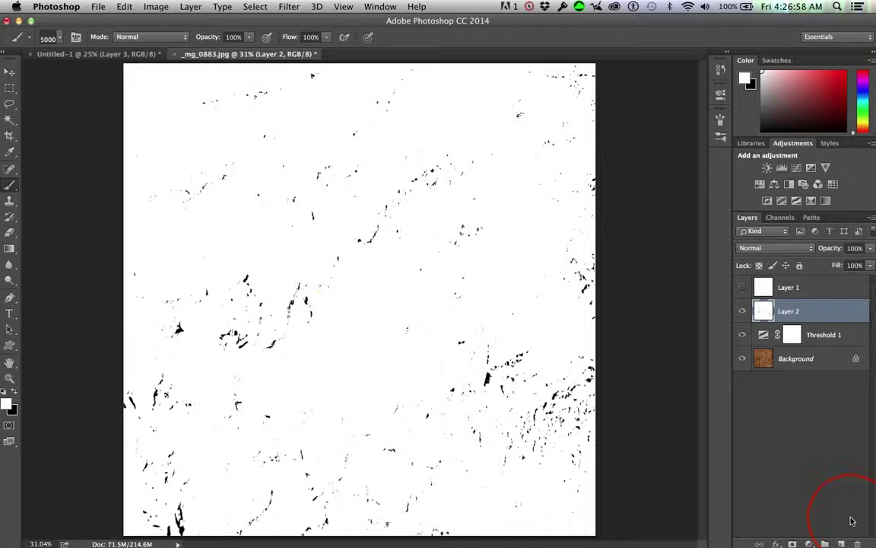
# Step: Add a new empty layer above Layer 2 and try to resize the texture brush directly on the canvas
pyautogui.click(841, 544)
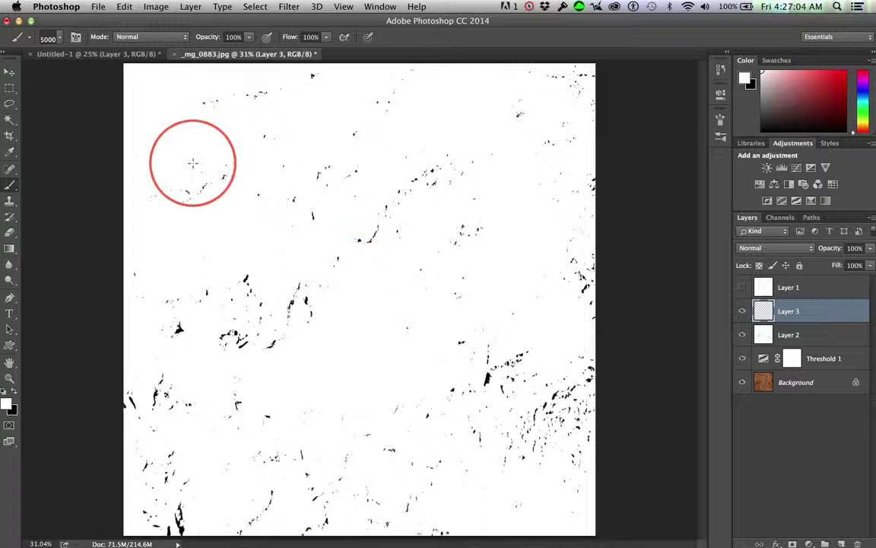
pyautogui.hotkey('ctrl', 'alt')
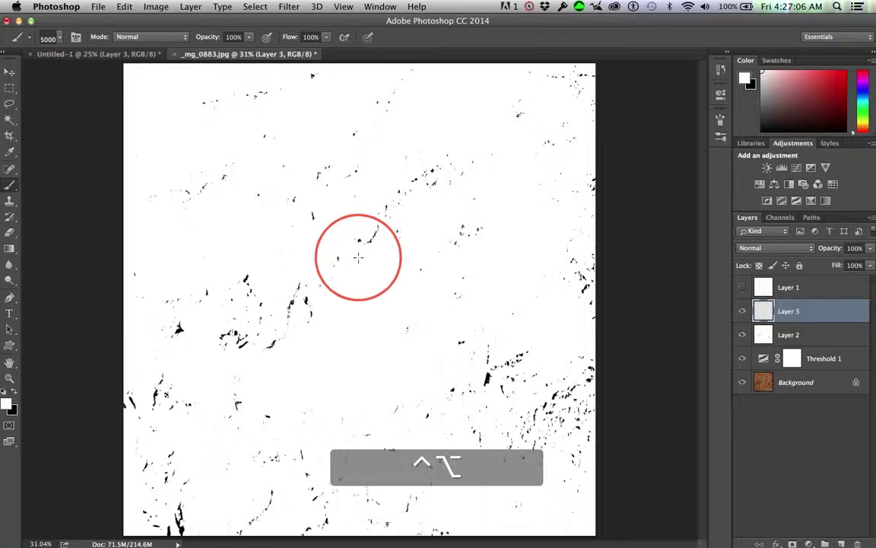
pyautogui.moveTo(376, 264)
pyautogui.mouseDown()
pyautogui.moveTo(375, 273)
pyautogui.moveTo(274, 270)
pyautogui.moveTo(341, 256)
pyautogui.moveTo(387, 283)
pyautogui.moveTo(349, 294)
pyautogui.moveTo(359, 278)
pyautogui.moveTo(333, 294)
pyautogui.moveTo(582, 209)
pyautogui.mouseUp()
pyautogui.hotkey('ctrl', 'alt')
pyautogui.hotkey('ctrl', 'alt')
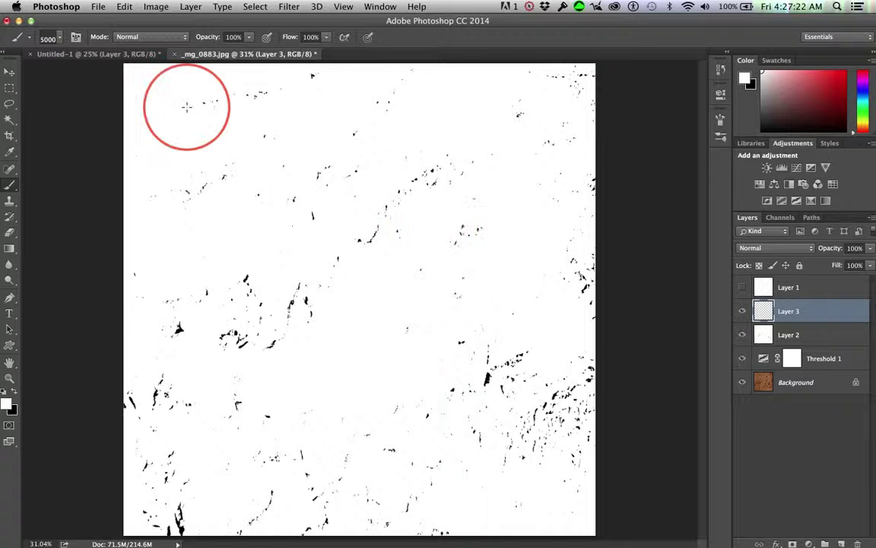
# Step: Reduce the texture brush's size to 4640 px in the brush tip settings
pyautogui.click(59, 38)
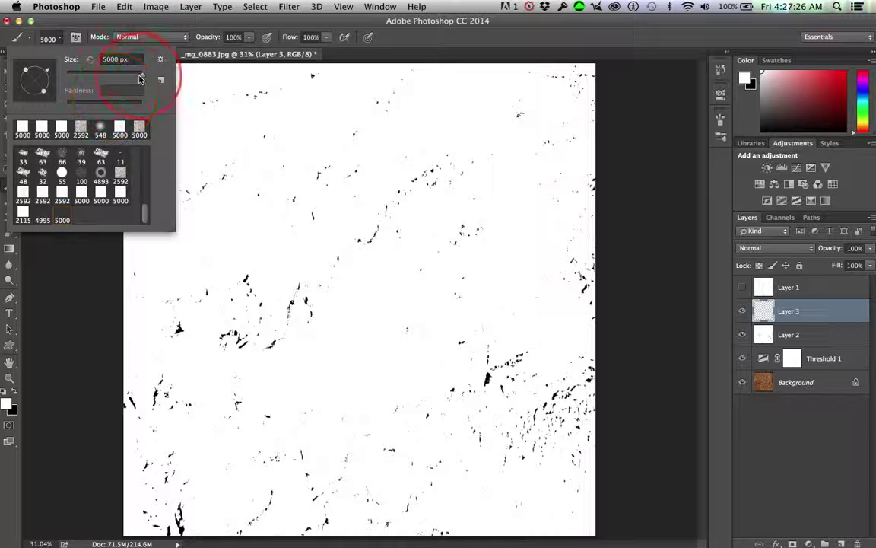
pyautogui.click(145, 78)
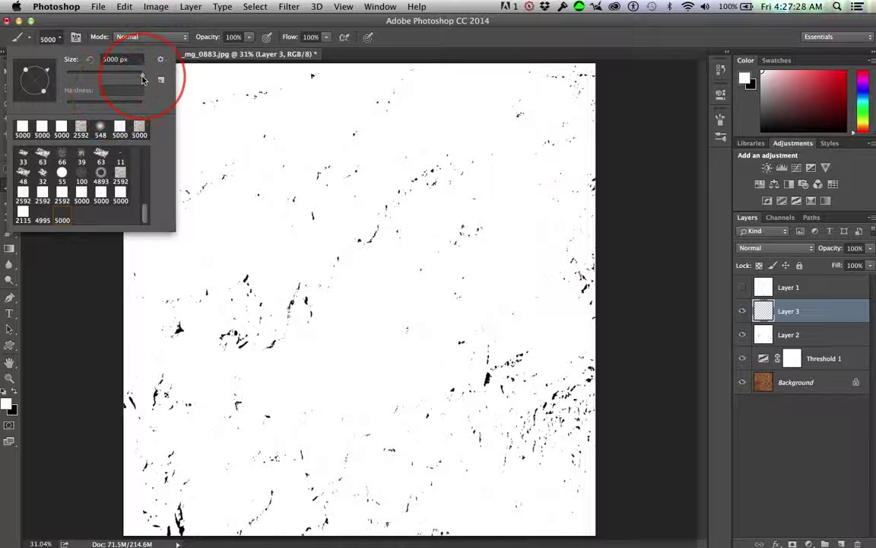
pyautogui.moveTo(142, 79); pyautogui.dragTo(142, 80)
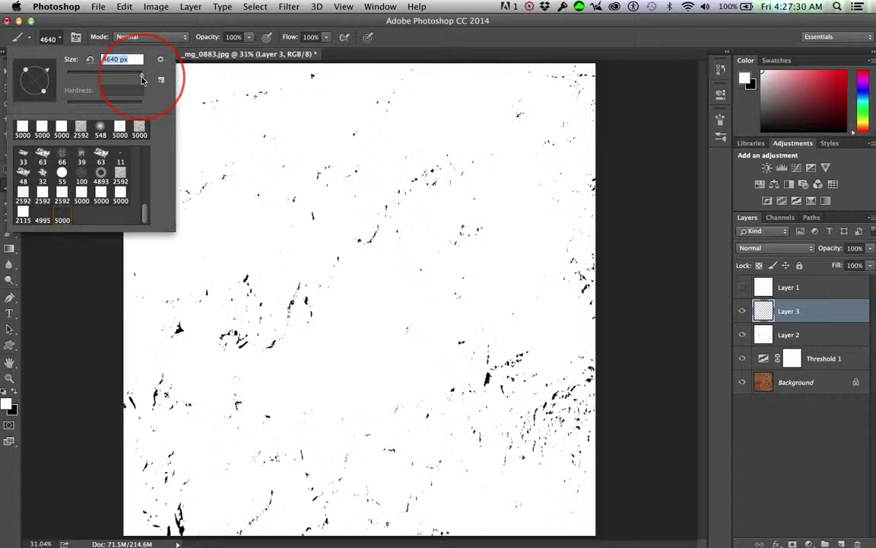
pyautogui.click(29, 37)
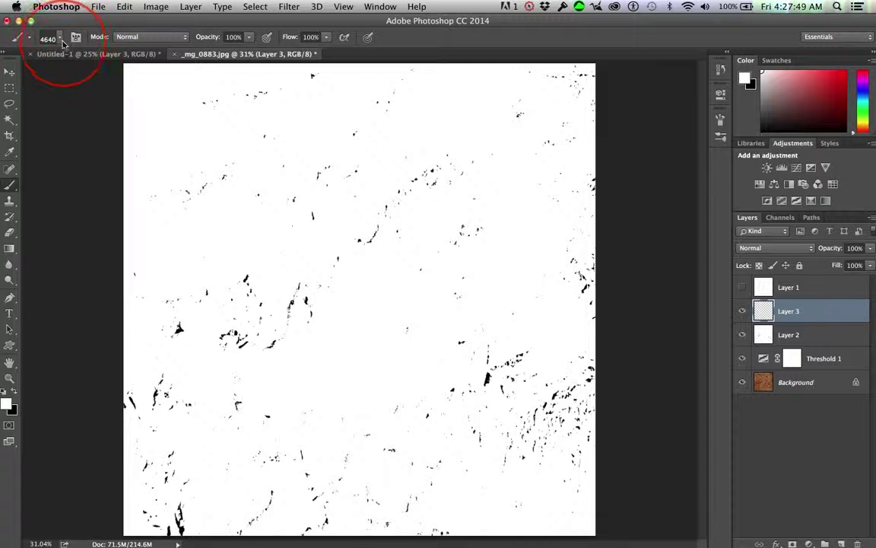
# Step: Set the texture brush's size to exactly 4999 px
pyautogui.click(61, 39)
pyautogui.click(122, 90)
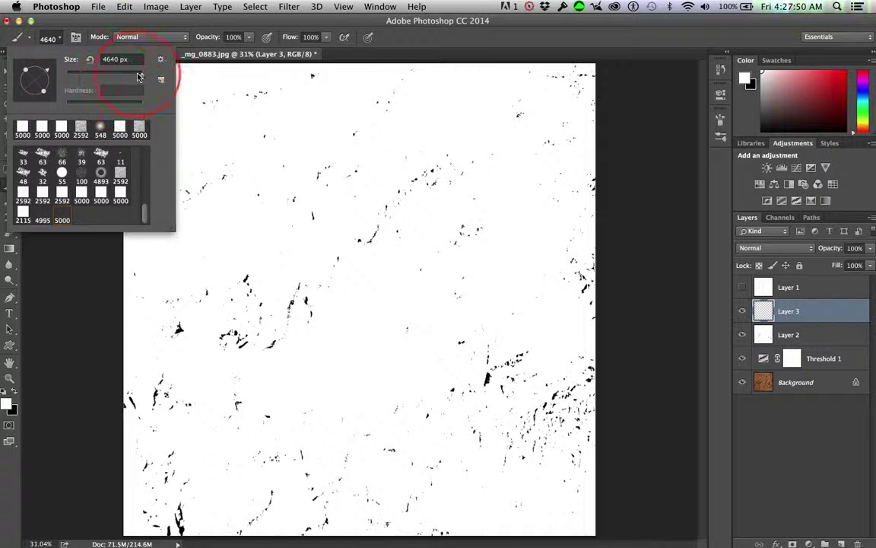
pyautogui.click(115, 58)
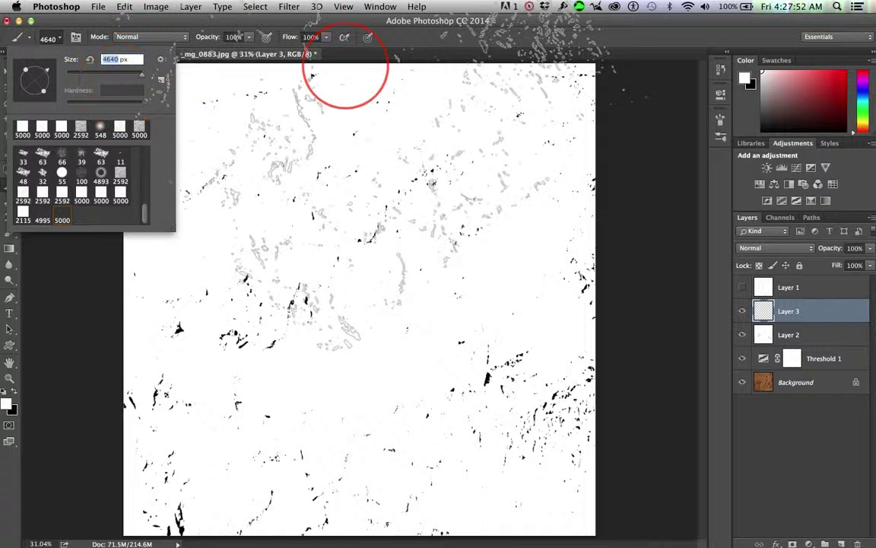
pyautogui.write('4')
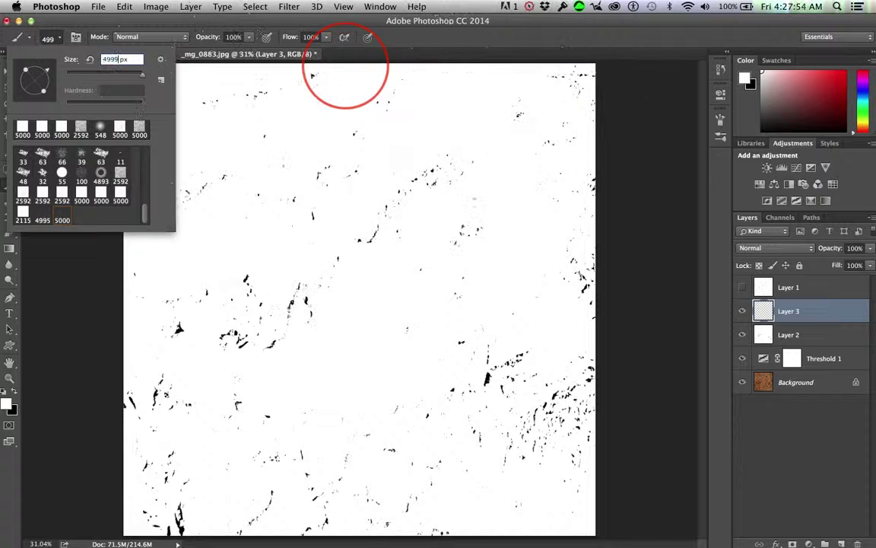
pyautogui.press('Return')
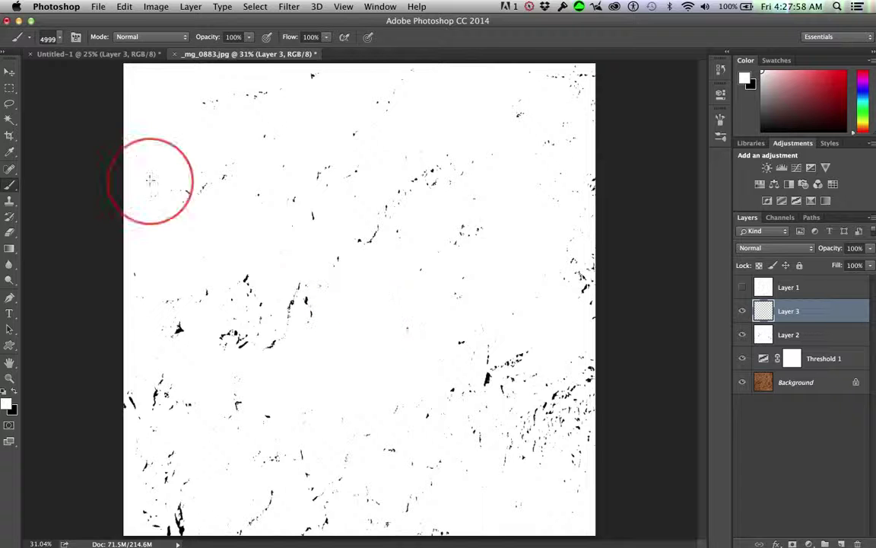
# Step: Lower the texture brush's size to 4280 px and preview its outline over the canvas
pyautogui.click(58, 39)
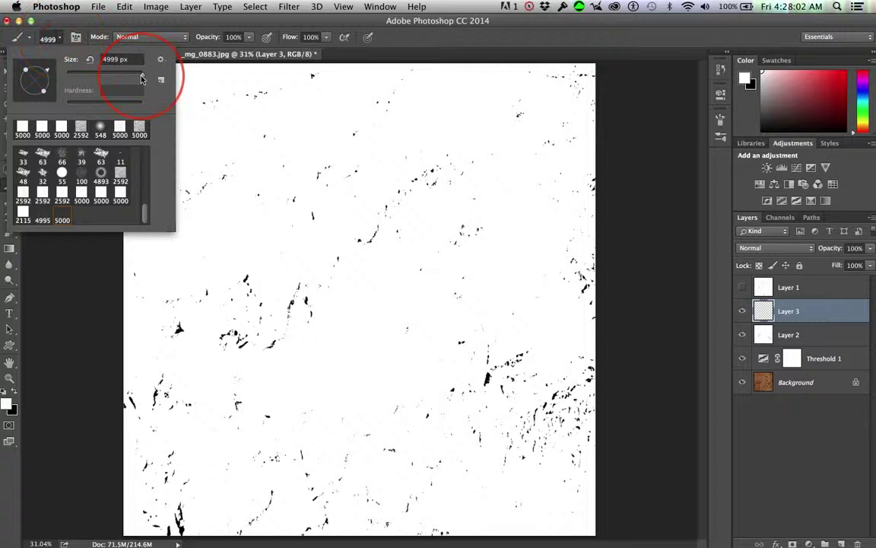
pyautogui.click(141, 77)
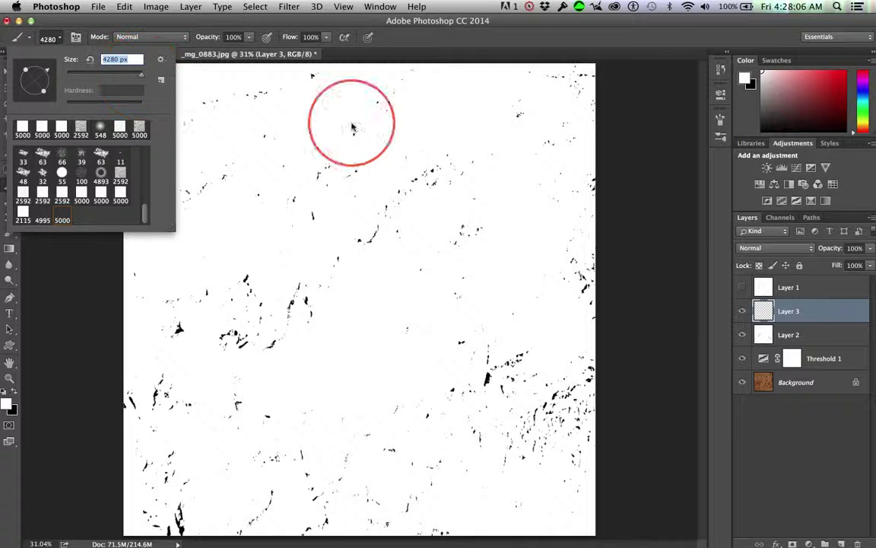
pyautogui.click(139, 75)
pyautogui.moveTo(479, 243)
pyautogui.mouseDown()
pyautogui.moveTo(542, 278)
pyautogui.moveTo(322, 273)
pyautogui.moveTo(331, 298)
pyautogui.moveTo(366, 304)
pyautogui.moveTo(372, 327)
pyautogui.moveTo(360, 313)
pyautogui.moveTo(352, 317)
pyautogui.moveTo(365, 304)
pyautogui.moveTo(308, 294)
pyautogui.moveTo(283, 219)
pyautogui.moveTo(431, 276)
pyautogui.moveTo(429, 304)
pyautogui.moveTo(381, 308)
pyautogui.mouseUp()
# Step: Reduce the brush tip's roundness to a narrow diagonal ellipse and preview the squashed texture over the canvas
pyautogui.click(30, 85)
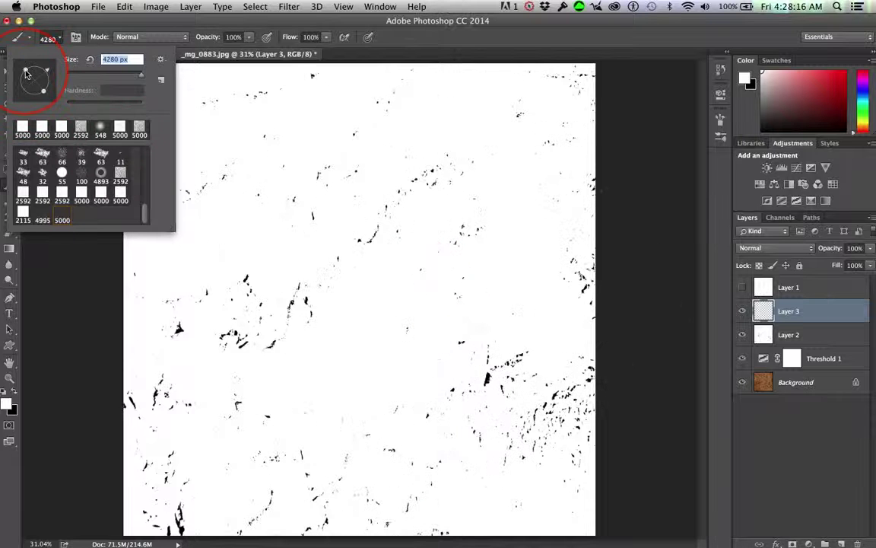
pyautogui.moveTo(26, 69); pyautogui.dragTo(29, 73)
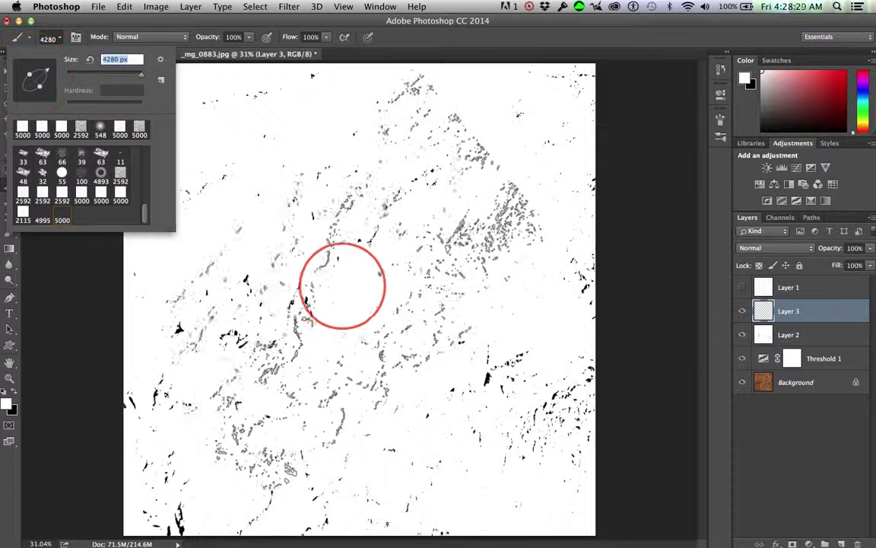
pyautogui.moveTo(350, 296)
pyautogui.mouseDown()
pyautogui.moveTo(305, 279)
pyautogui.moveTo(293, 268)
pyautogui.moveTo(298, 254)
pyautogui.moveTo(297, 288)
pyautogui.moveTo(366, 294)
pyautogui.moveTo(420, 332)
pyautogui.moveTo(432, 355)
pyautogui.moveTo(508, 309)
pyautogui.moveTo(303, 249)
pyautogui.moveTo(35, 80)
pyautogui.mouseUp()
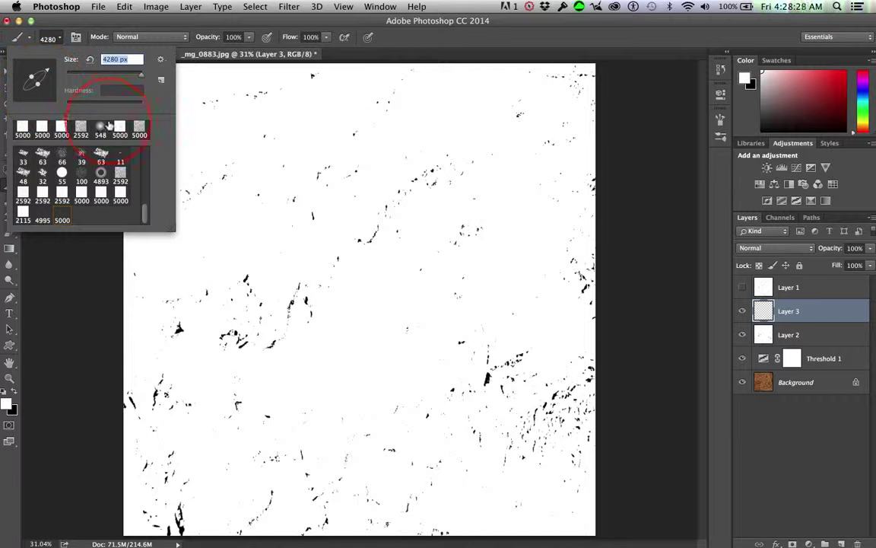
pyautogui.moveTo(305, 183)
pyautogui.mouseDown()
pyautogui.moveTo(332, 167)
pyautogui.moveTo(322, 221)
pyautogui.mouseUp()
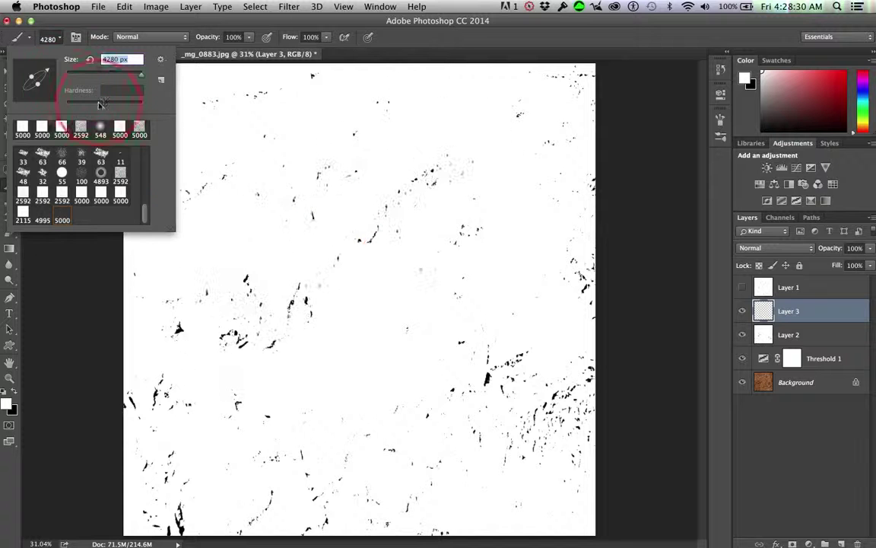
# Step: Restore the brush tip to full roundness and rotate it back to nearly horizontal
pyautogui.click(52, 76)
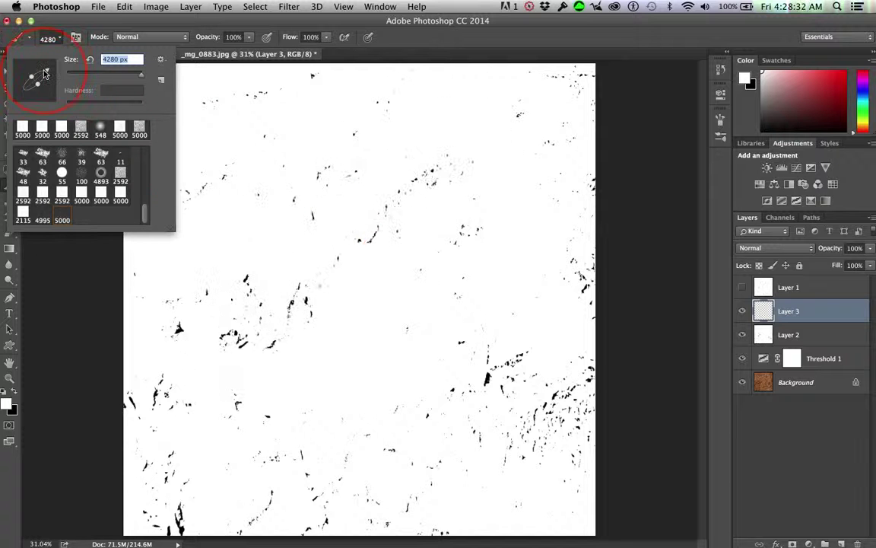
pyautogui.moveTo(32, 78)
pyautogui.mouseDown()
pyautogui.moveTo(26, 68)
pyautogui.moveTo(53, 82)
pyautogui.mouseUp()
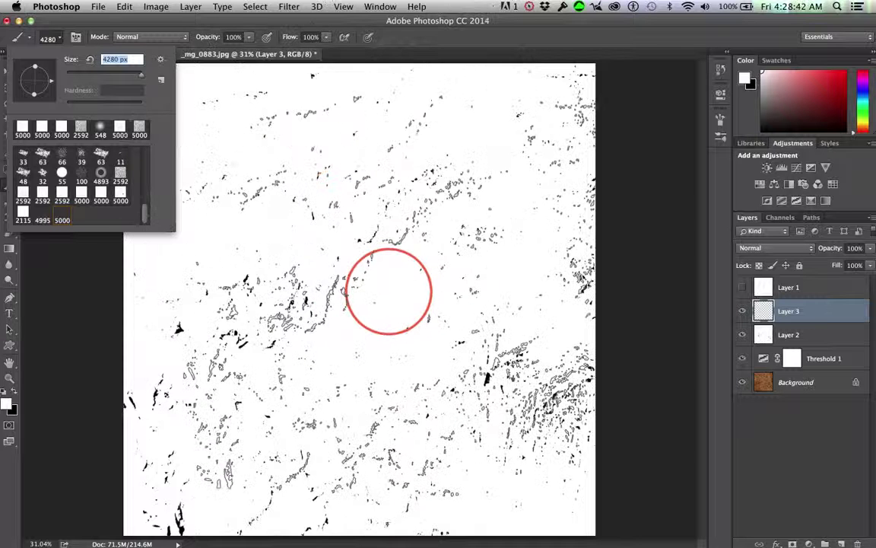
pyautogui.moveTo(391, 291)
pyautogui.mouseDown()
pyautogui.moveTo(228, 153)
pyautogui.moveTo(127, 88)
pyautogui.moveTo(127, 76)
pyautogui.mouseUp()
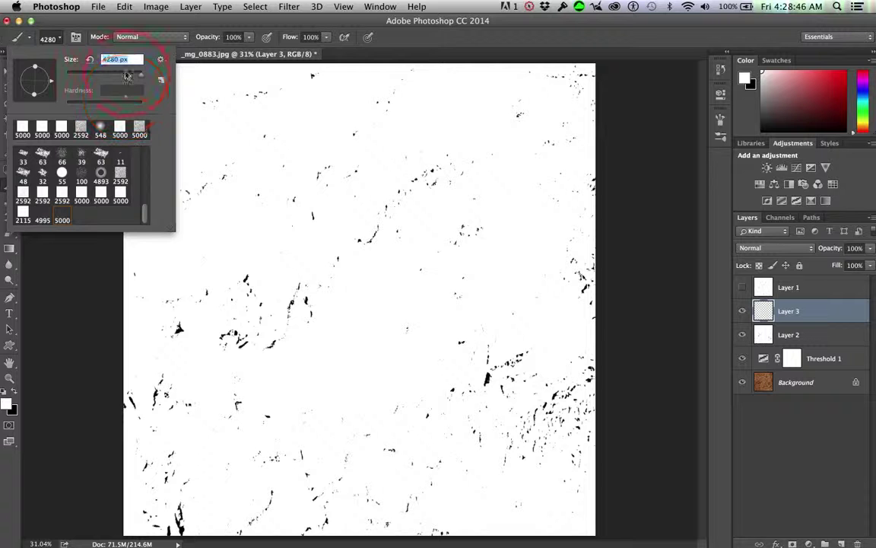
pyautogui.click(161, 60)
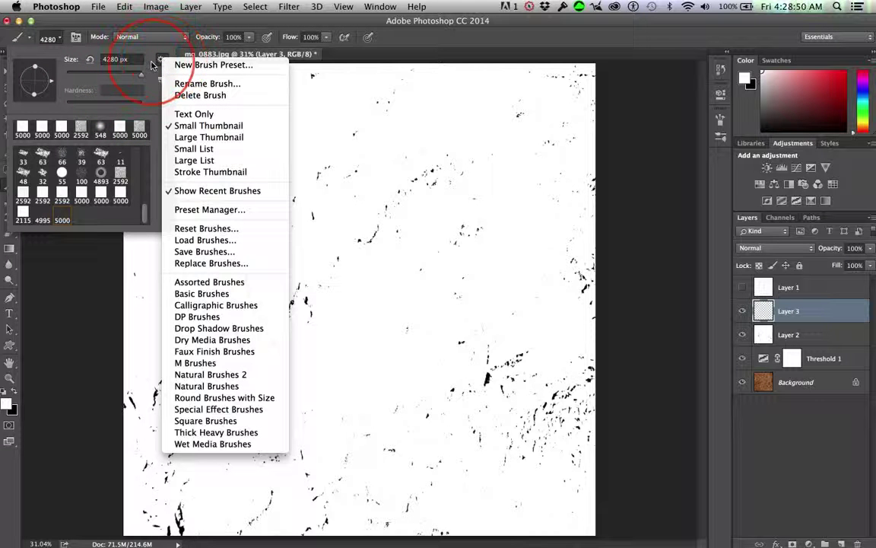
pyautogui.click(160, 60)
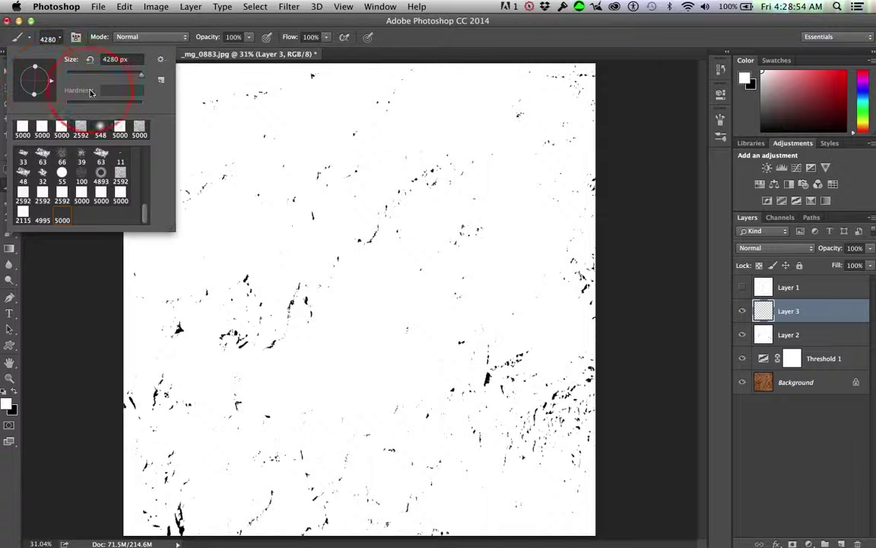
# Step: Display the detailed Brush Tip Shape settings and clear the brush controls
pyautogui.click(720, 116)
pyautogui.click(721, 118)
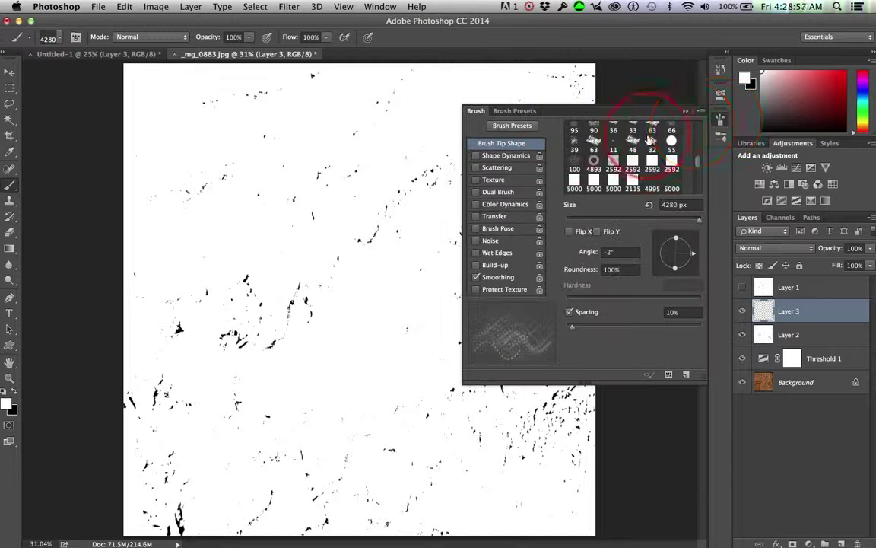
pyautogui.click(700, 111)
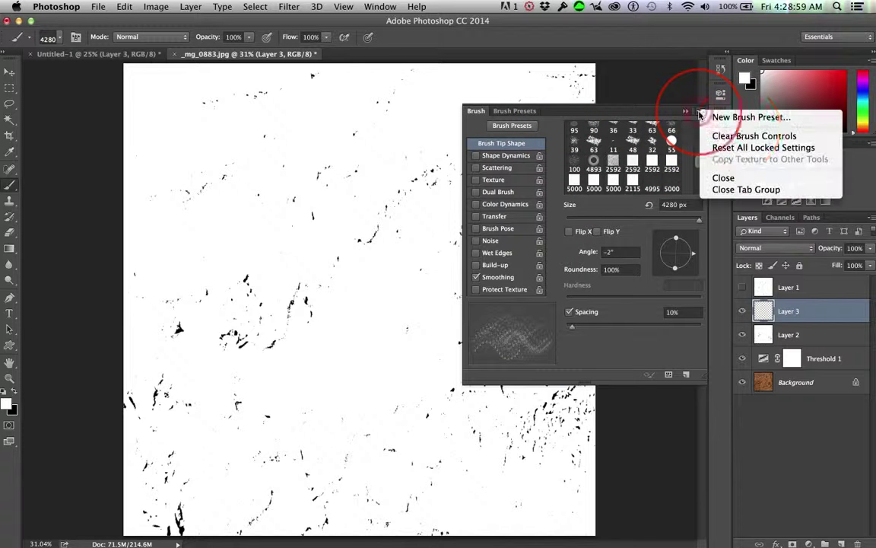
pyautogui.click(741, 136)
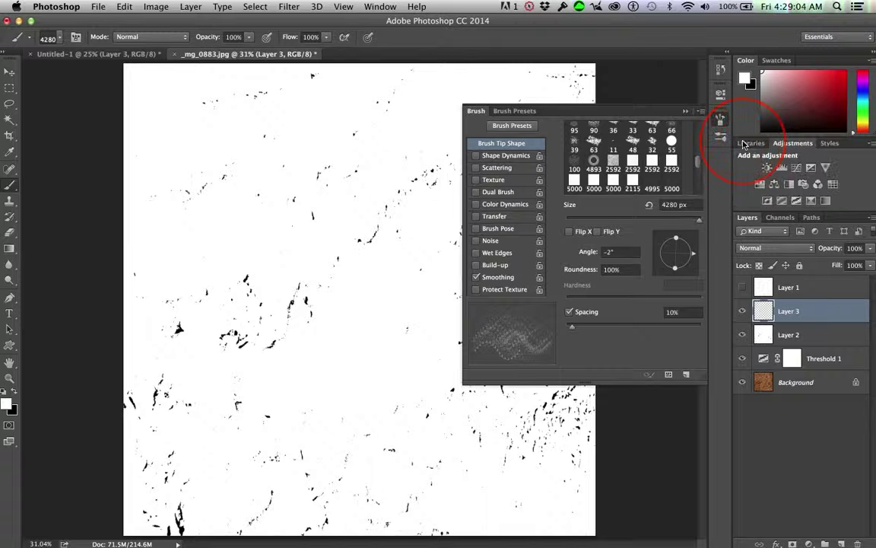
# Step: Set the brush tip's angle to 0° and close the brush settings to preview the brush over the canvas
pyautogui.click(686, 261)
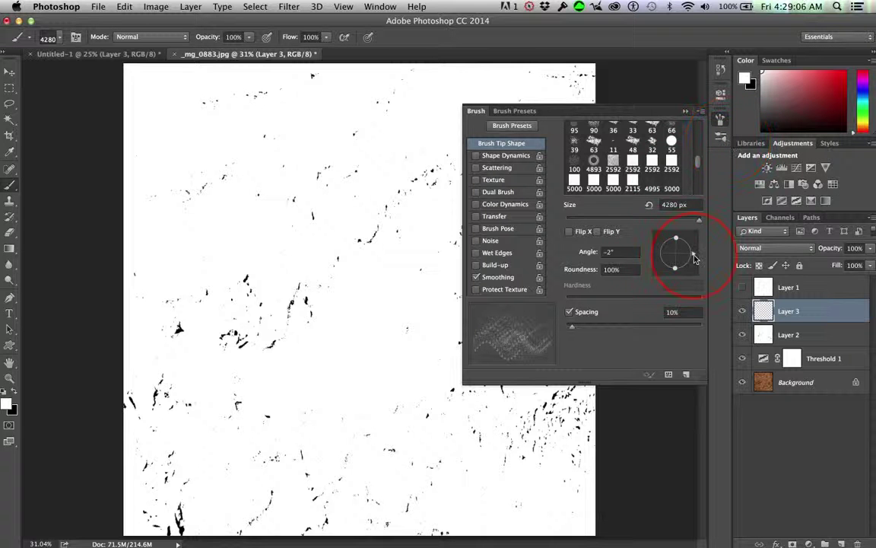
pyautogui.click(610, 251)
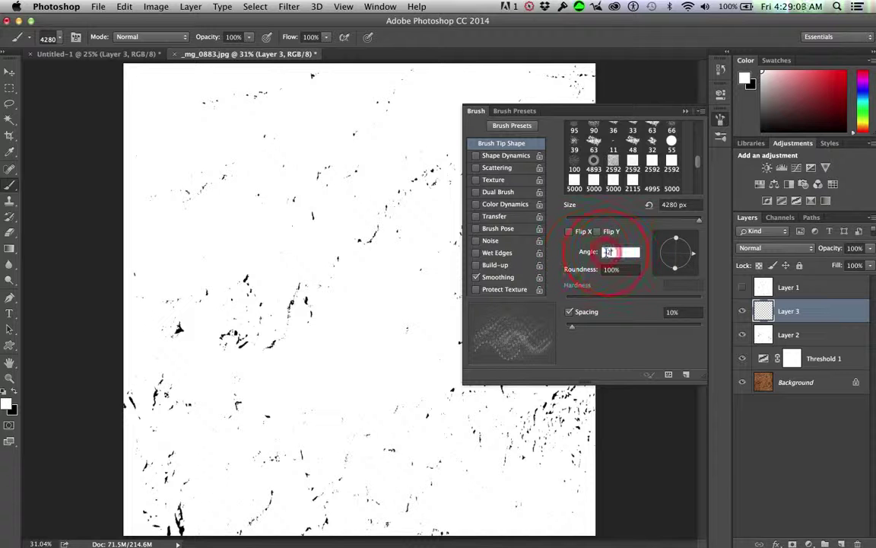
pyautogui.write('0')
pyautogui.press('Return')
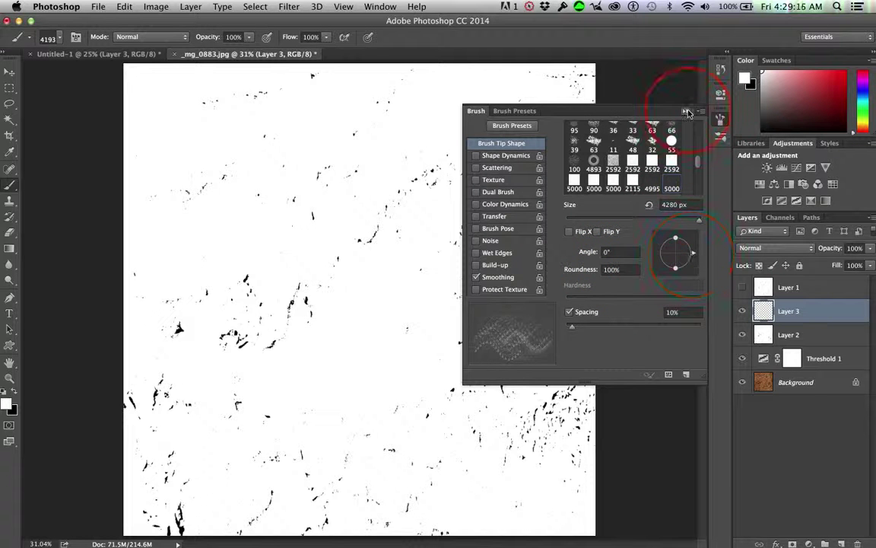
pyautogui.click(563, 165)
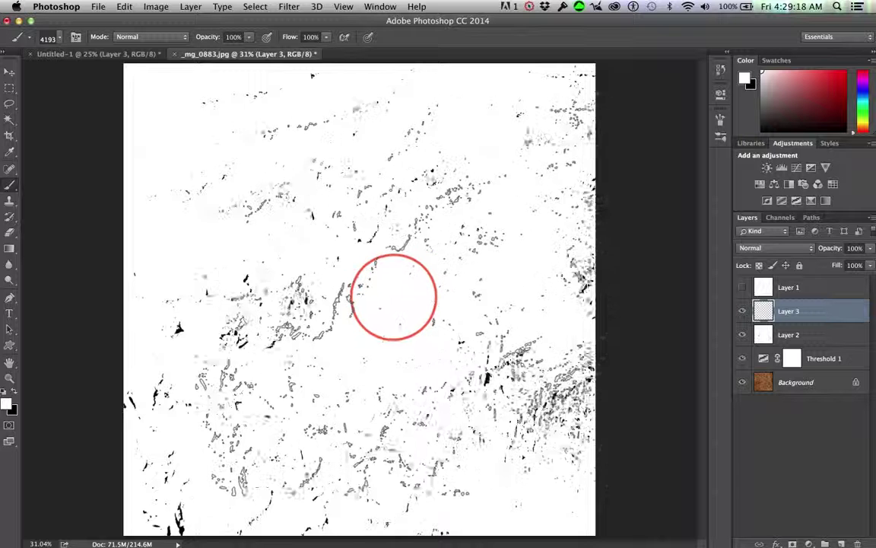